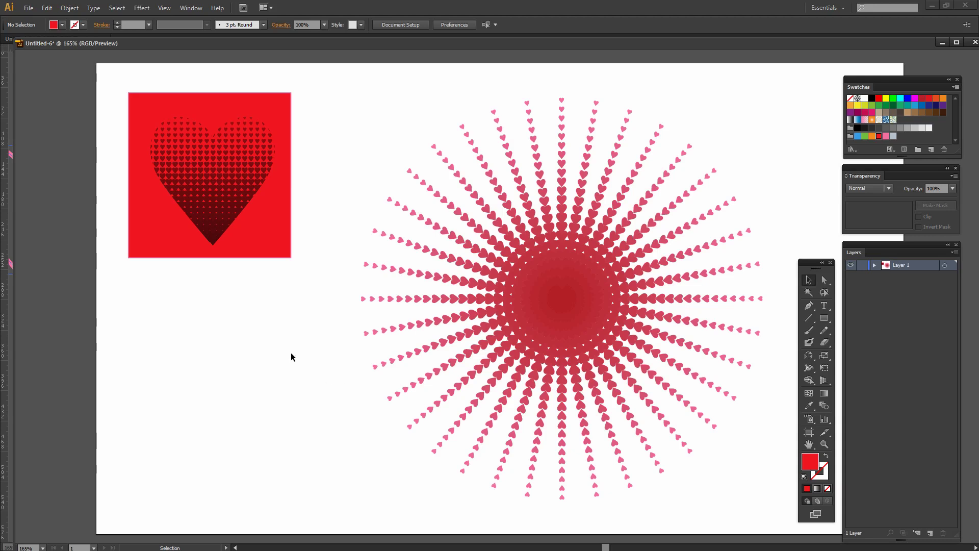
Select the red square behind the halftone heart and nudge it slightly down
click(235, 247)
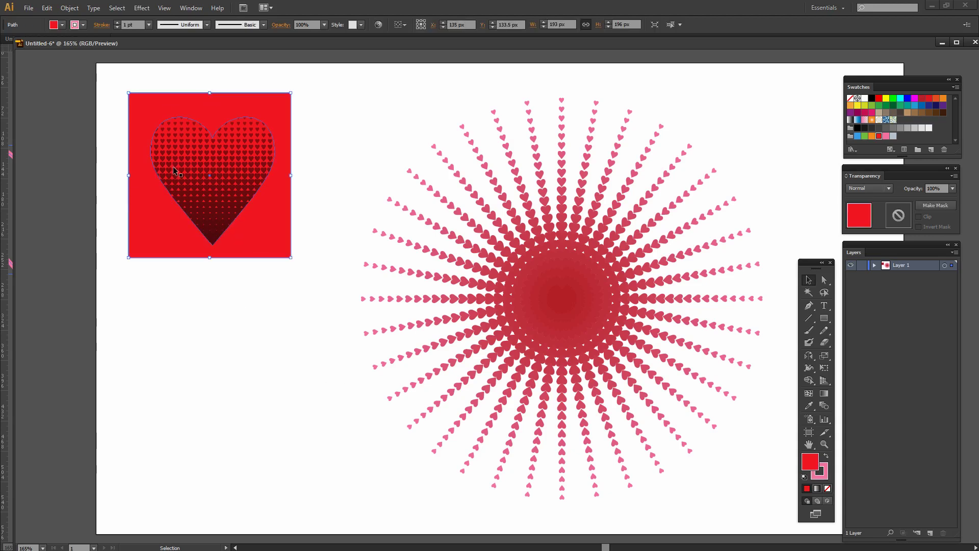
drag(158, 247, 210, 270)
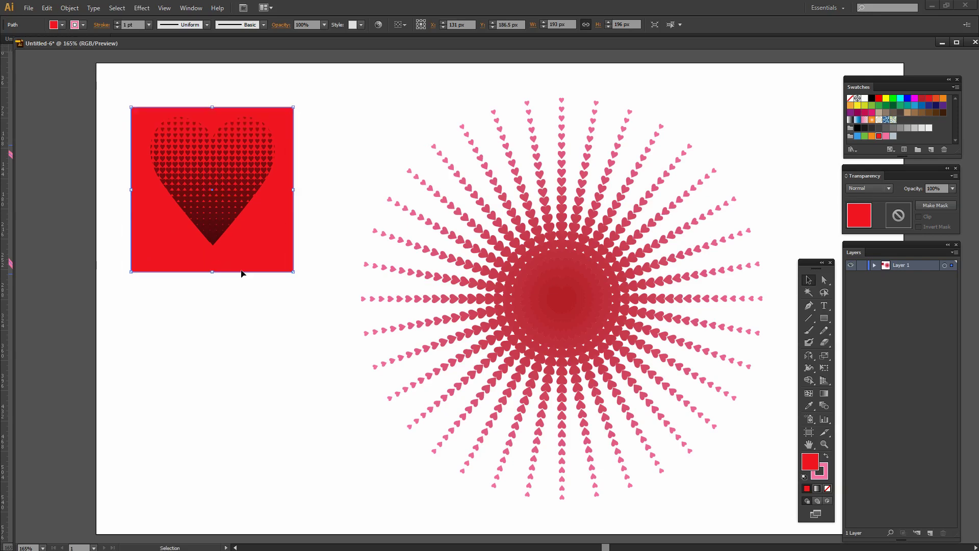
Create a new 960 × 560 px Web-profile document, Untitled-8
click(262, 333)
click(29, 10)
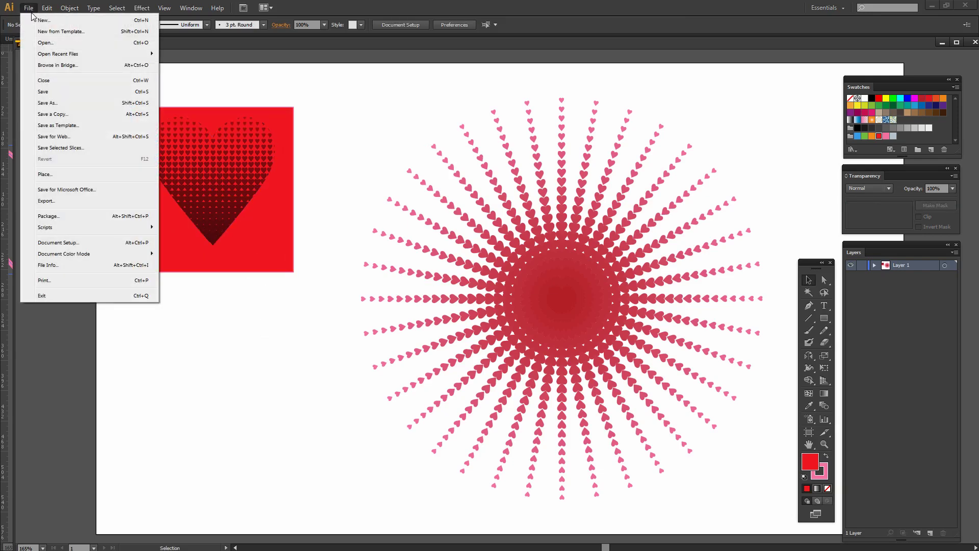
click(43, 21)
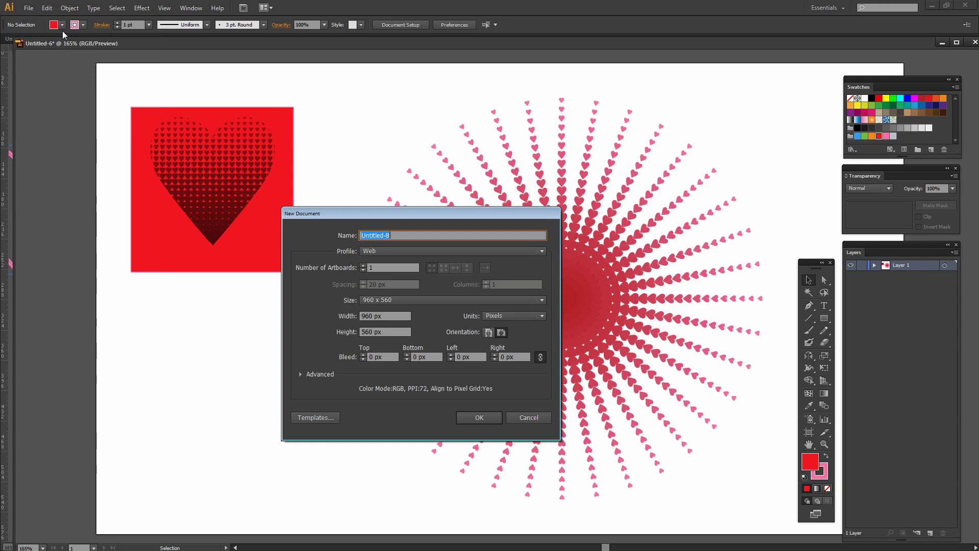
click(479, 423)
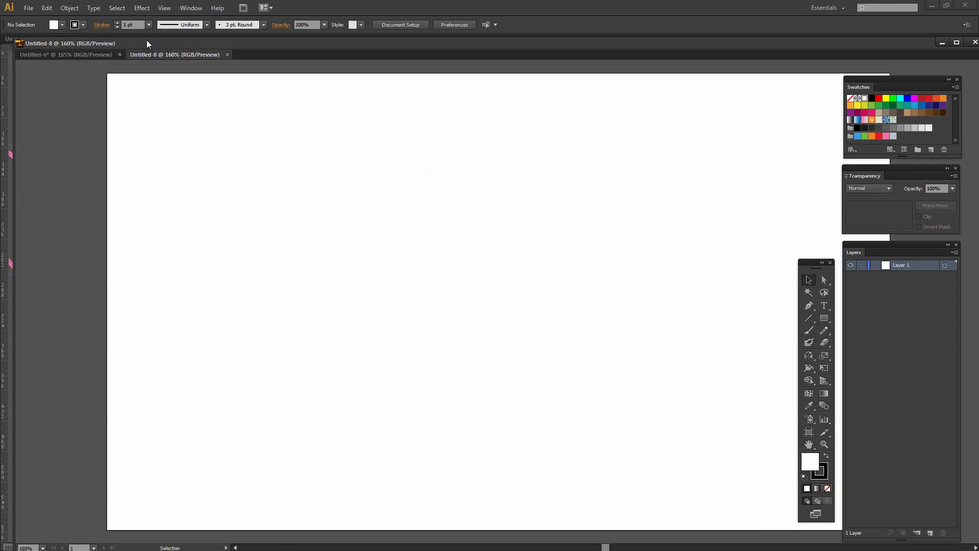
Drag the outline heart and heart-column blend into docked Untitled-8, then Alt-drag a shrunken blend copy
drag(145, 42, 451, 35)
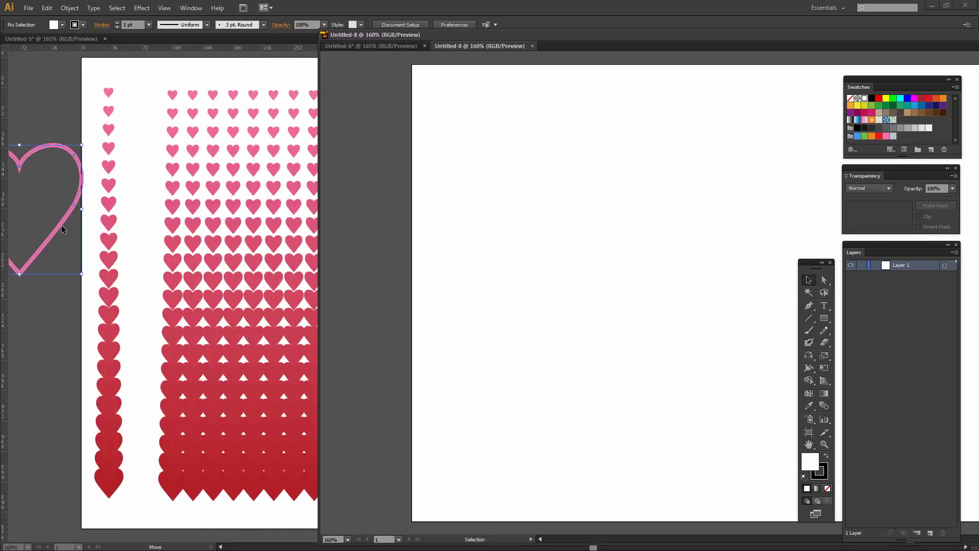
drag(58, 228, 681, 170)
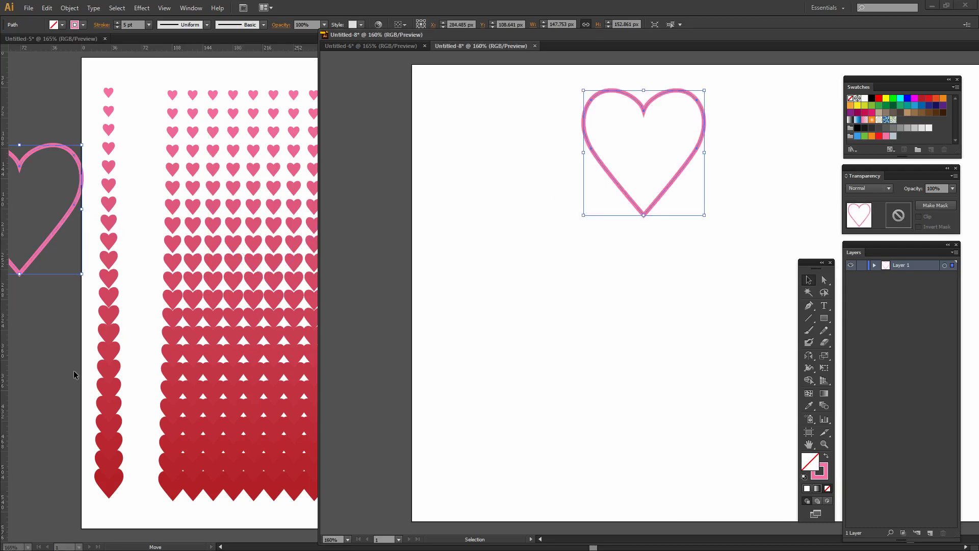
drag(106, 372, 509, 373)
drag(517, 48, 97, 53)
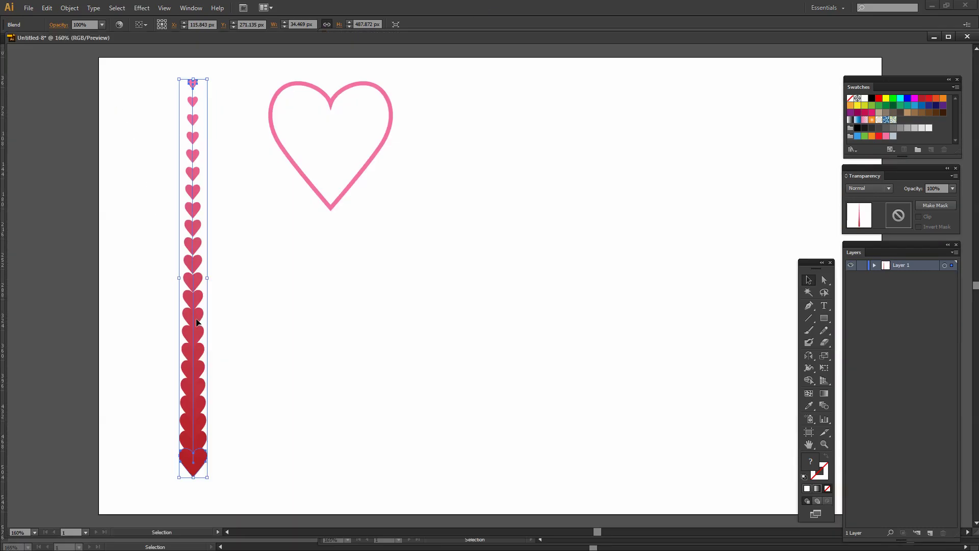
drag(194, 328, 511, 328)
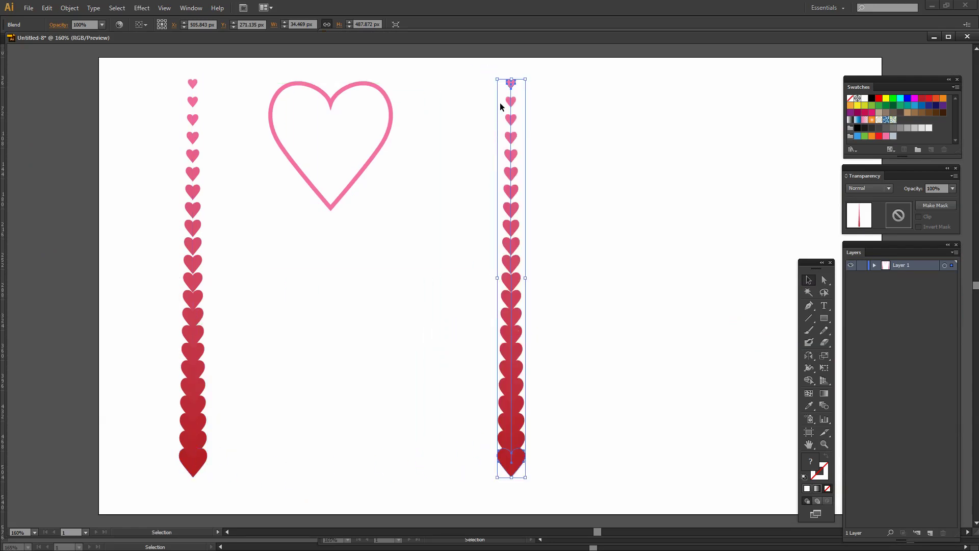
drag(526, 80, 518, 342)
Drag the thin blend copy up to the top of the artboard, right of the outline heart
drag(501, 460, 554, 221)
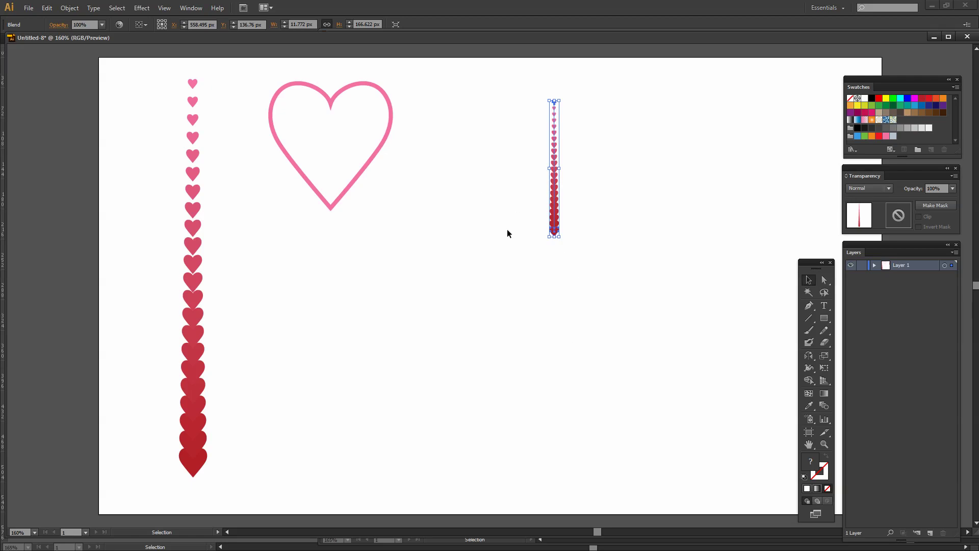
Apply a Transform effect to the small heart column with 10° angle and 36 copies, previewed
click(140, 8)
mouse_move(154, 87)
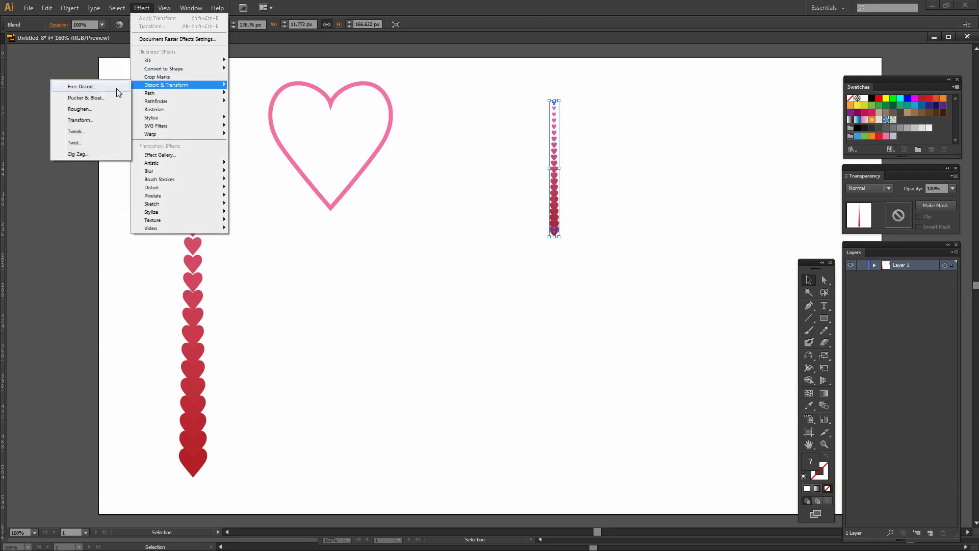
click(87, 121)
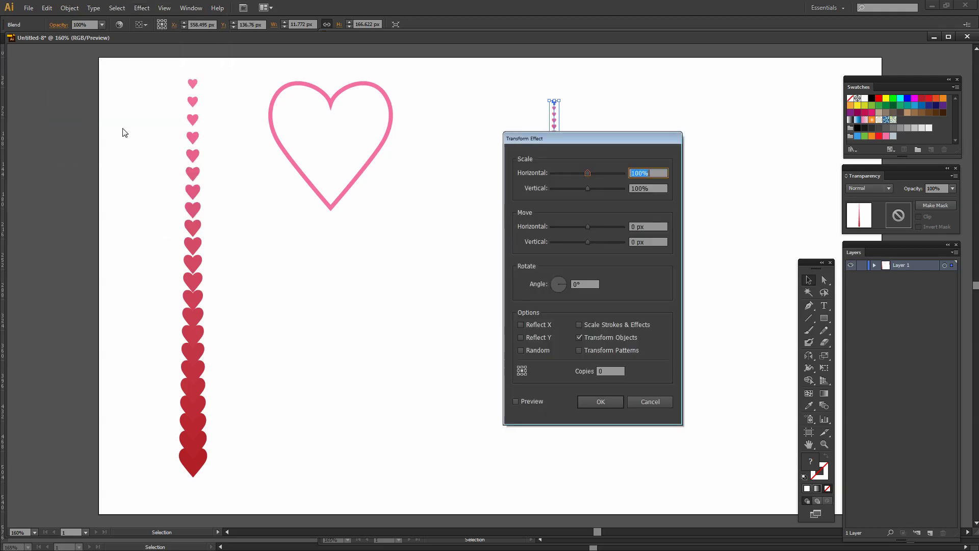
click(515, 401)
drag(575, 138, 240, 150)
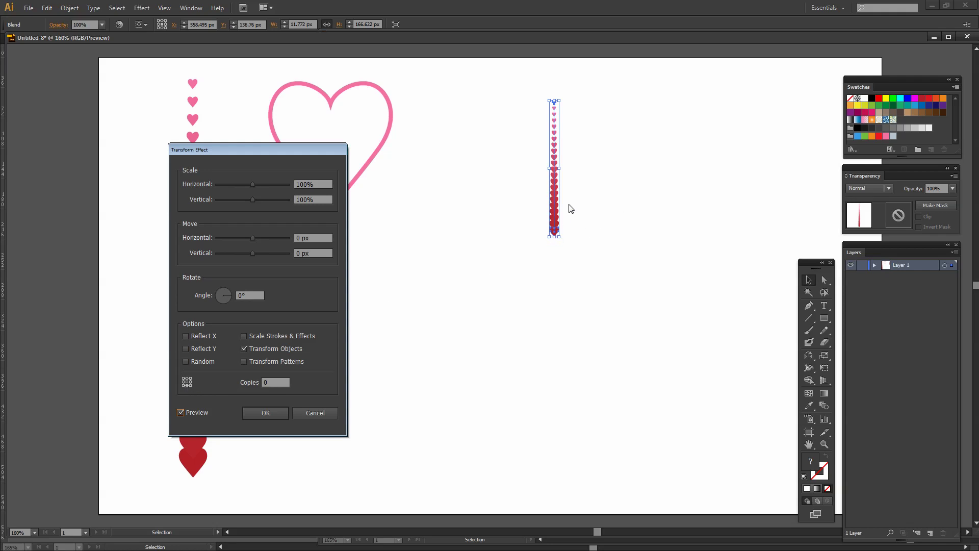
click(255, 296)
text(10)
key(Tab)
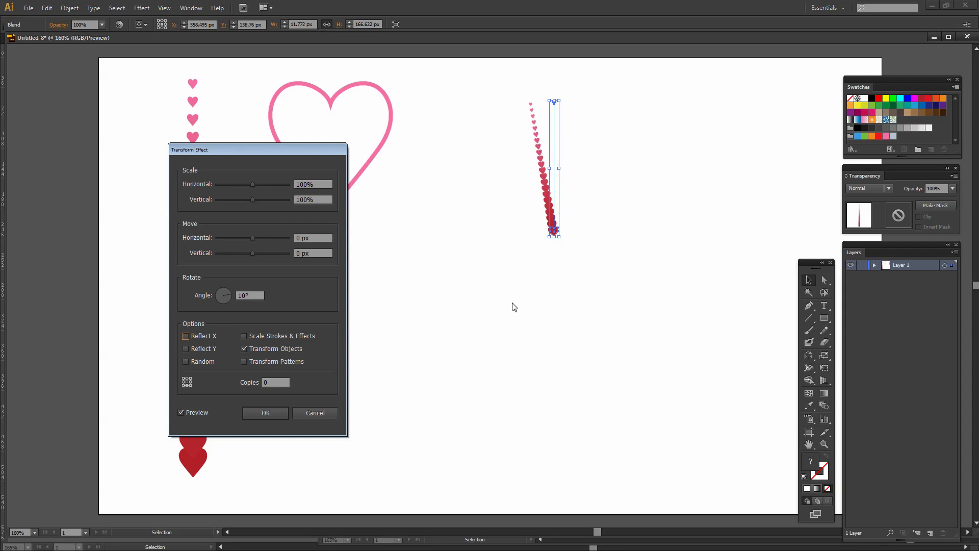
double_click(275, 383)
text(36)
key(Tab)
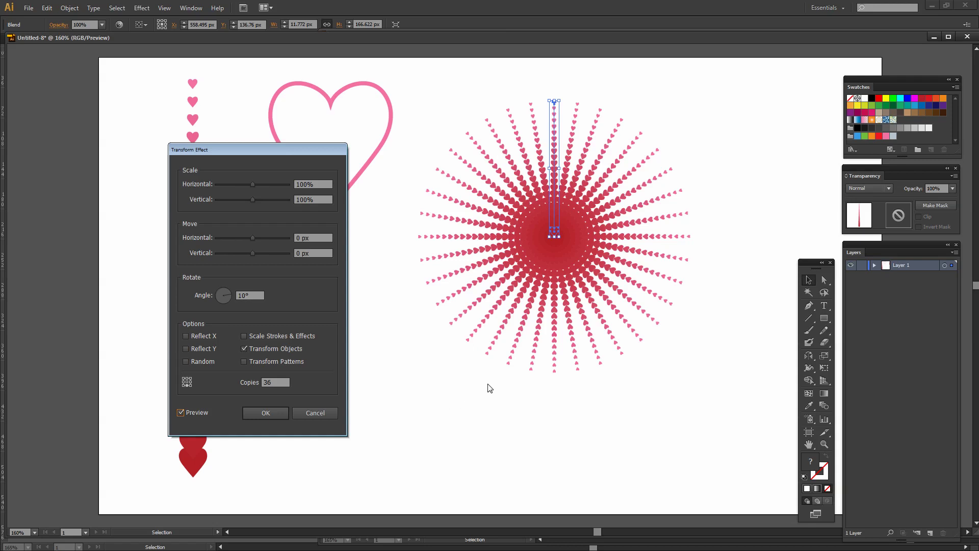
Confirm the Transform effect and expand the burst's appearance into plain shapes
click(265, 412)
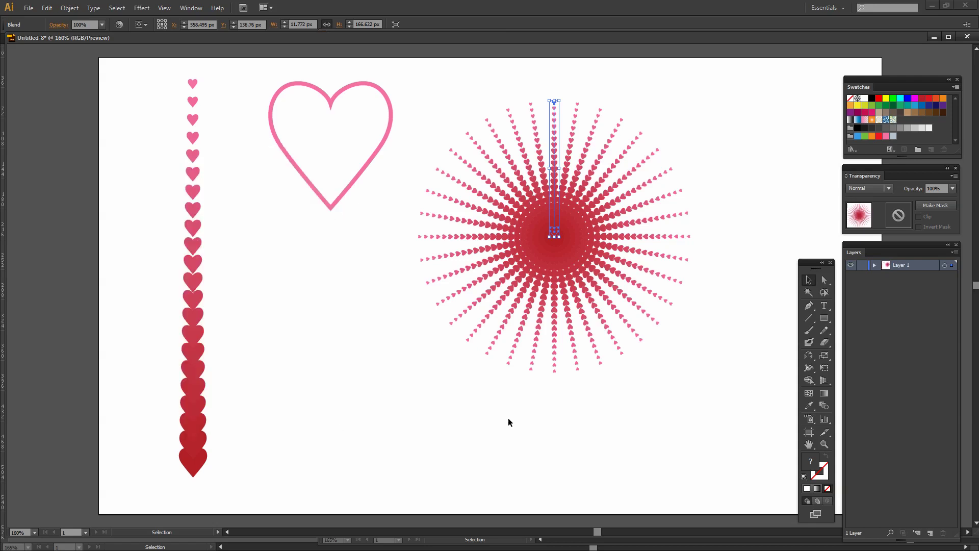
click(518, 419)
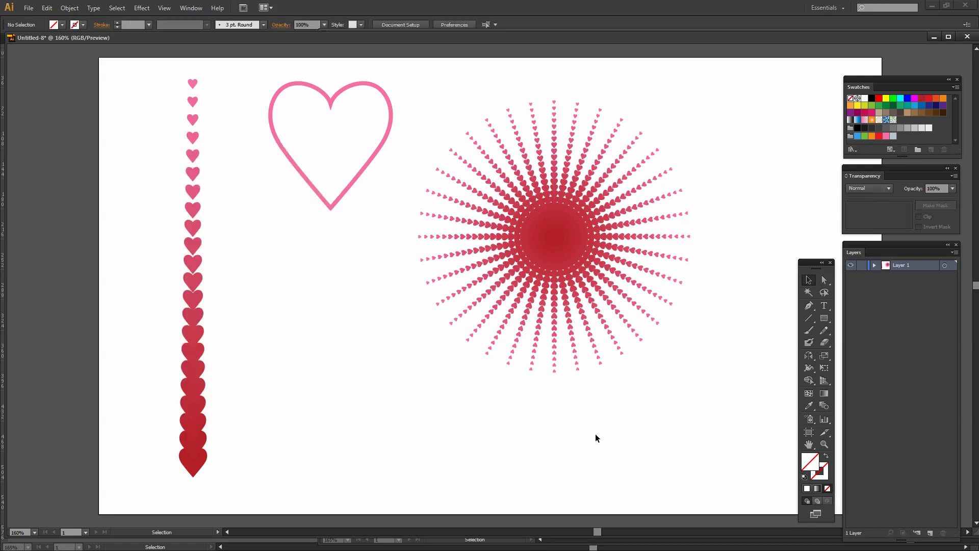
click(557, 209)
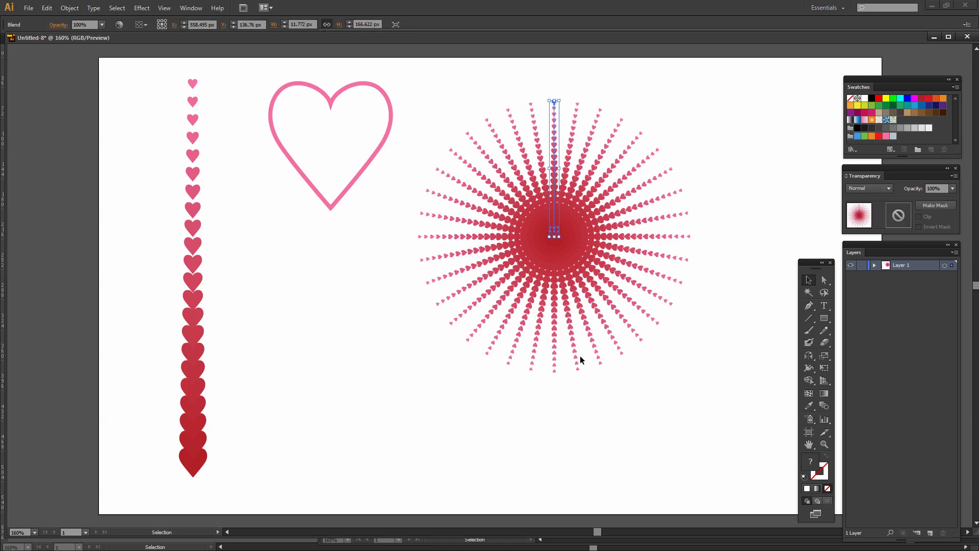
click(68, 9)
click(95, 130)
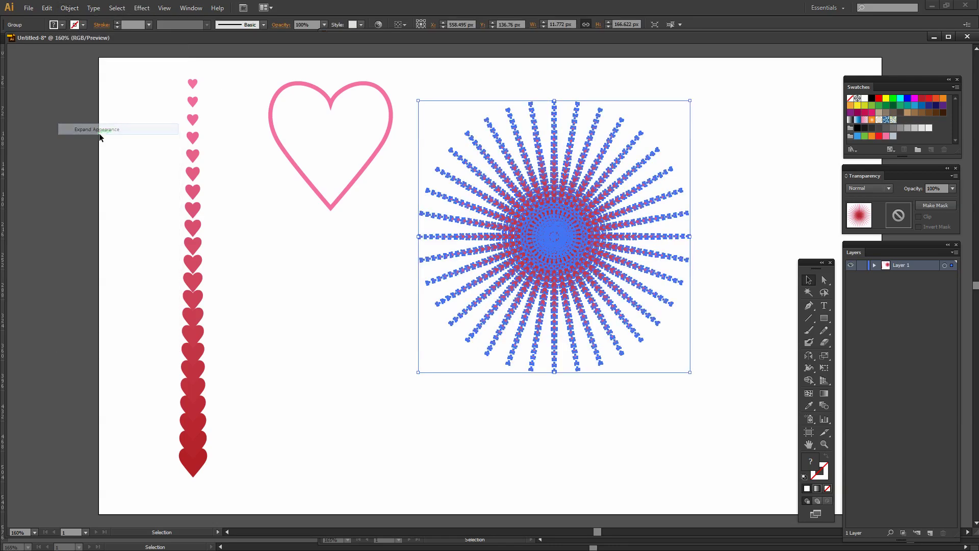
click(474, 418)
Move the expanded radial burst toward the right side of the artboard
click(559, 351)
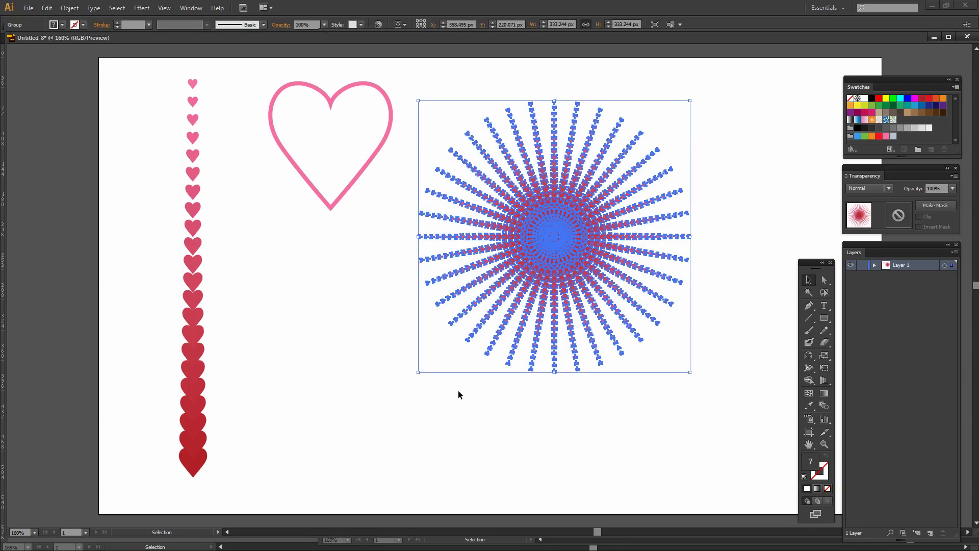
drag(528, 253, 659, 230)
click(488, 341)
Move the outline heart to the lower right and swap its pink stroke into a fill
drag(354, 184, 417, 281)
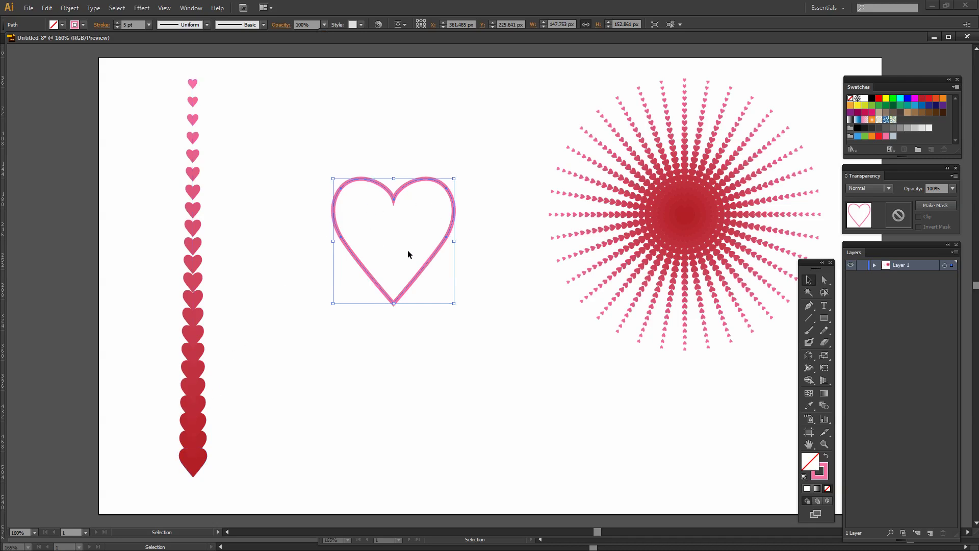
drag(382, 190, 566, 372)
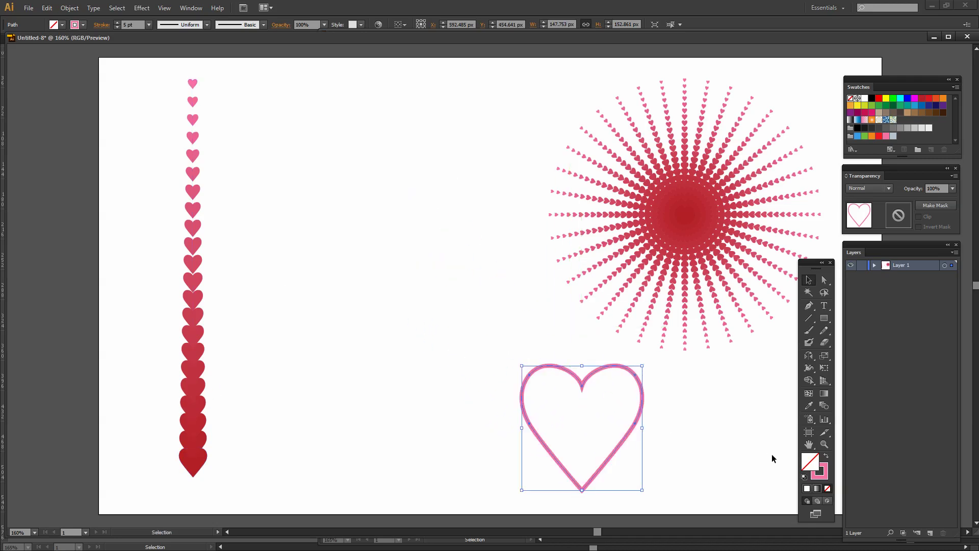
click(827, 456)
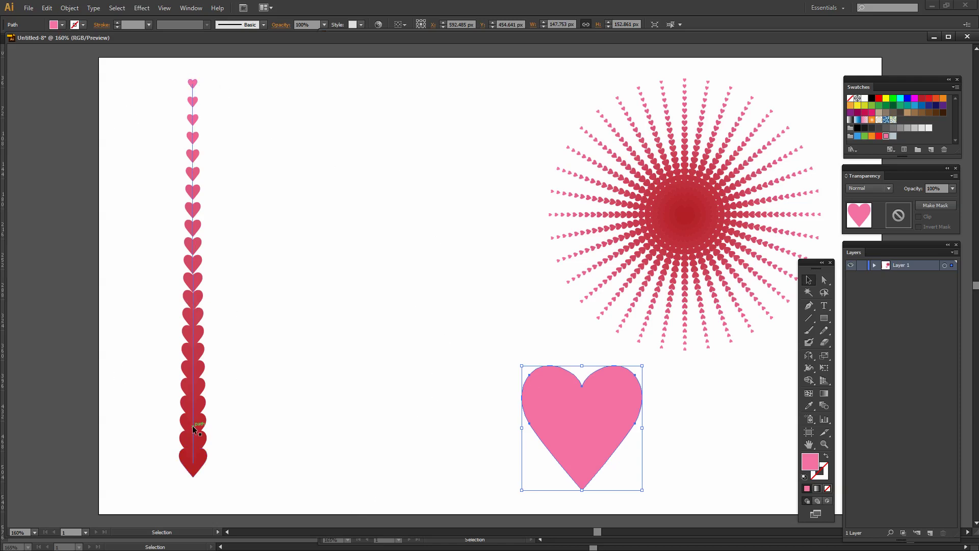
Shrink the heart-column blend into a short 12.86 × 182 px strip and shift the pink heart left
click(204, 318)
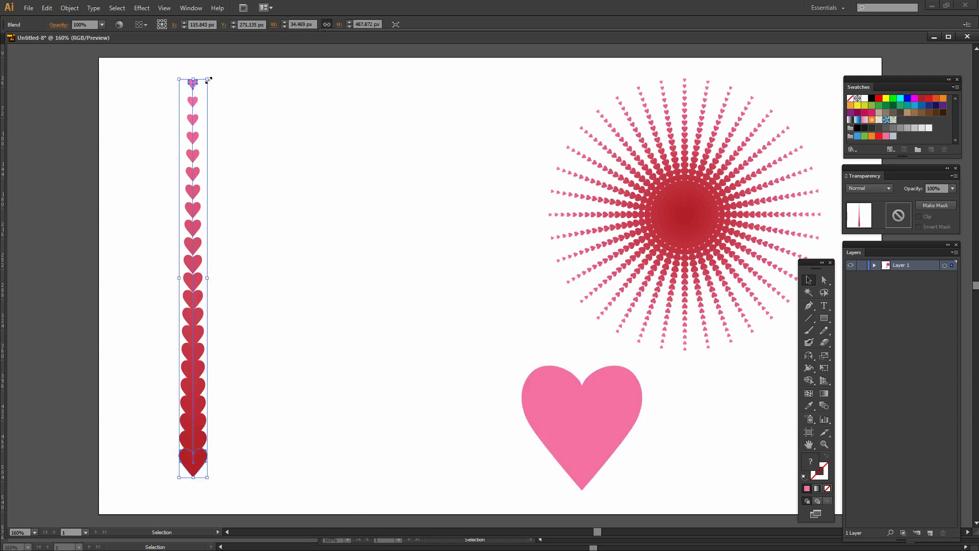
drag(209, 80, 208, 329)
drag(603, 428, 435, 413)
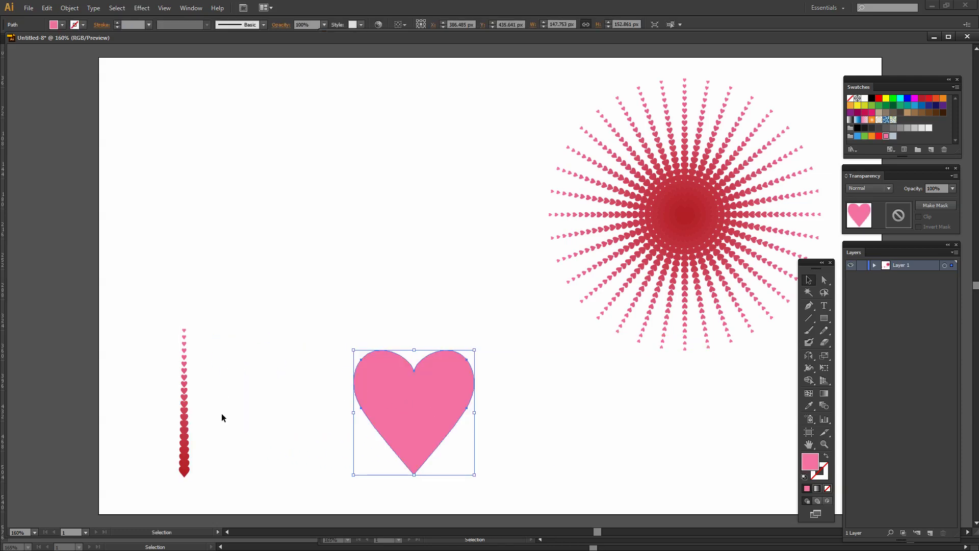
click(185, 440)
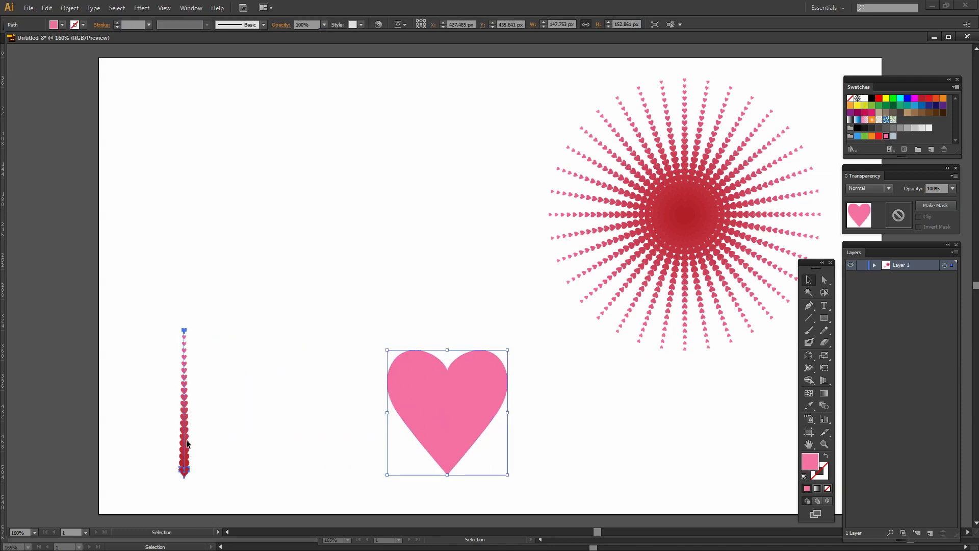
Repeat the short column 20 times, 8 px apart horizontally, via Transform effect, then drag the pink heart over it
click(142, 8)
mouse_move(168, 90)
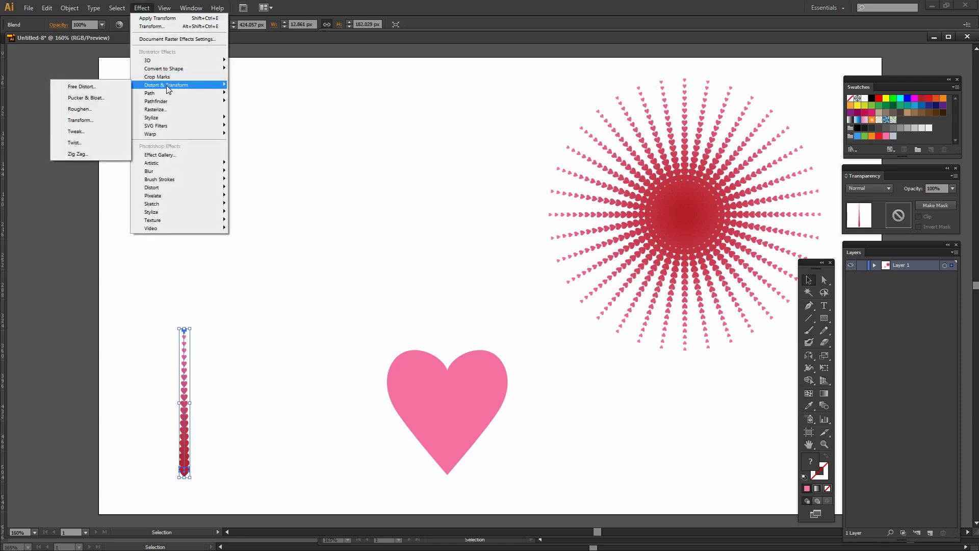
click(92, 121)
drag(233, 149, 318, 92)
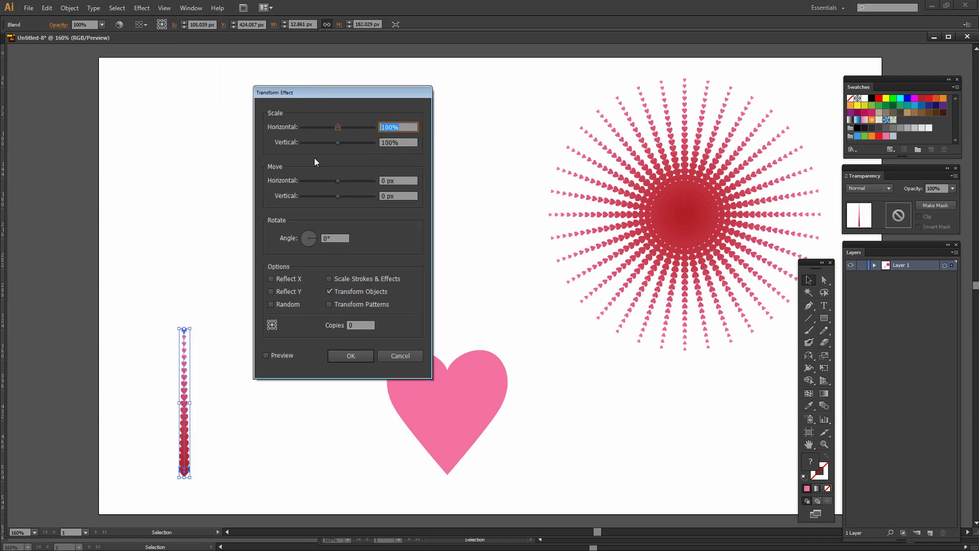
click(265, 355)
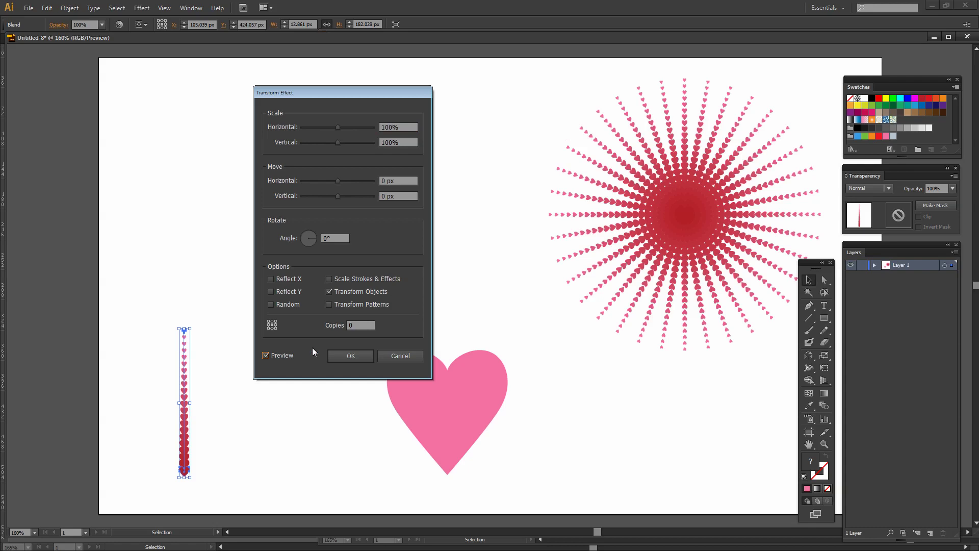
click(360, 324)
text(20)
drag(337, 181, 340, 179)
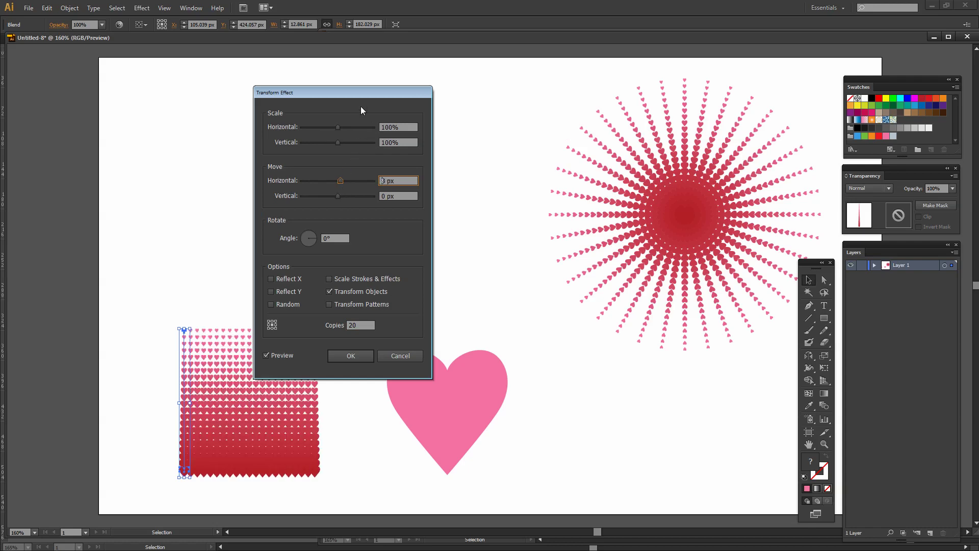
drag(356, 94, 459, 102)
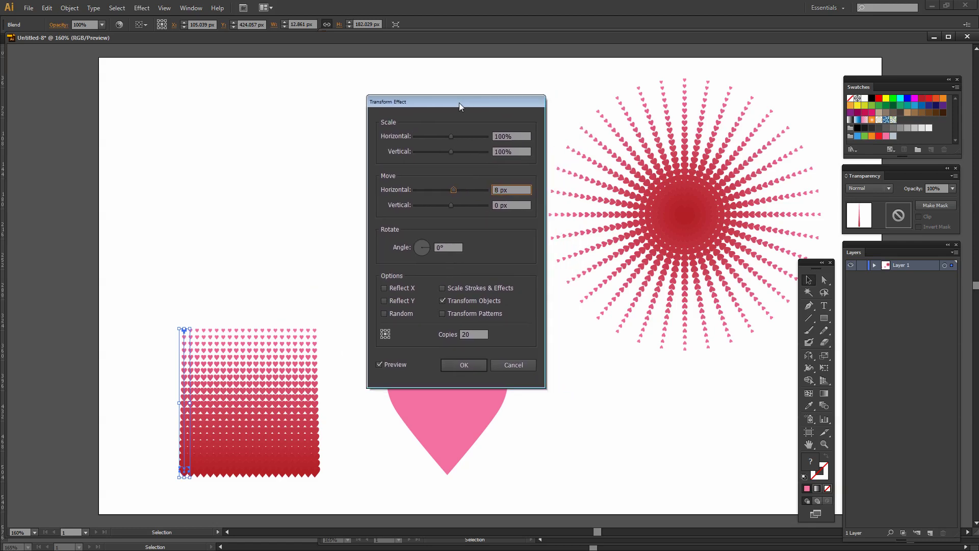
click(463, 366)
click(508, 446)
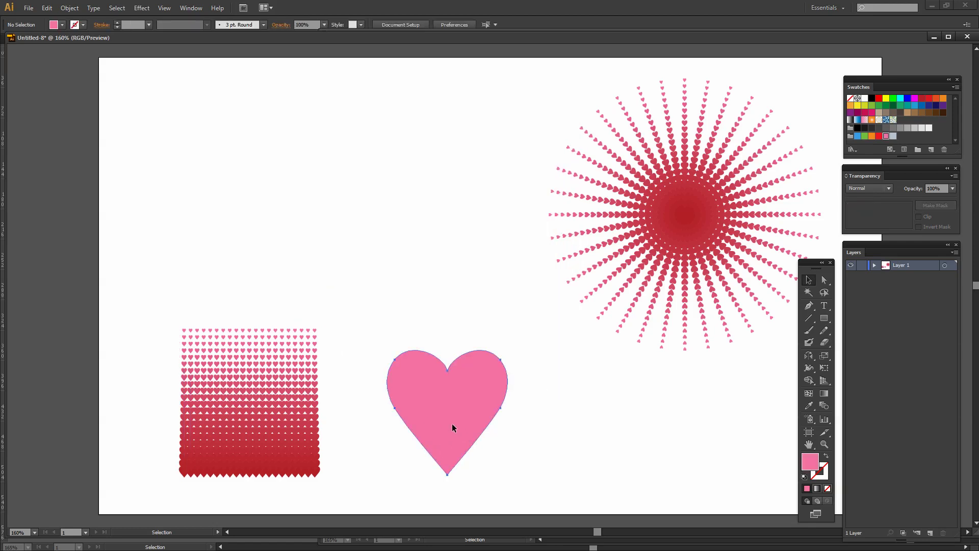
drag(446, 426, 385, 429)
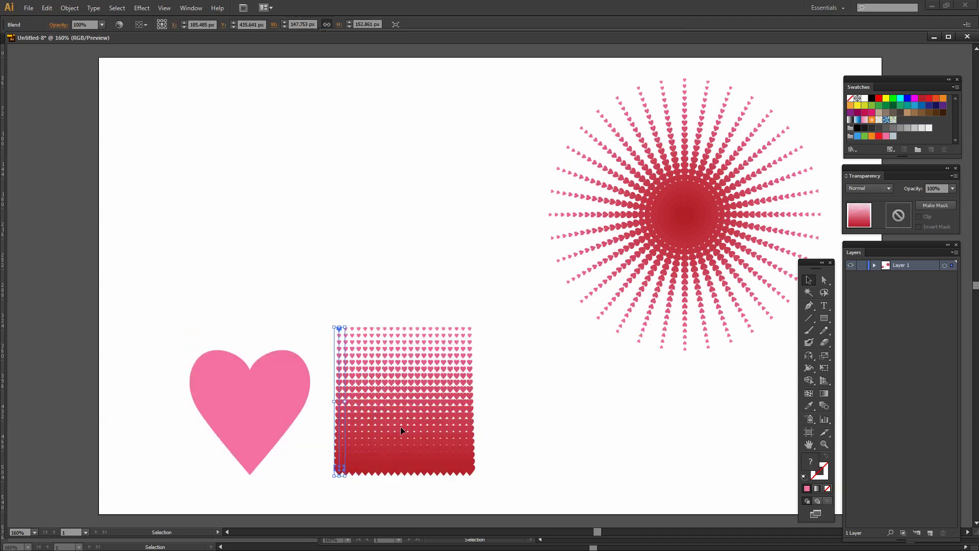
Expand the heart-grid blend's appearance into separate heart shapes
click(268, 399)
click(345, 448)
click(69, 8)
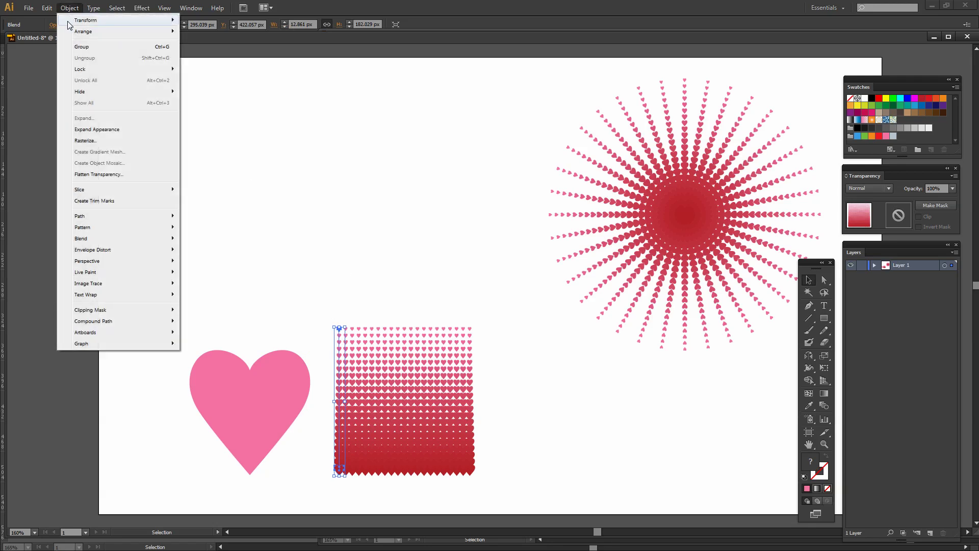
click(104, 128)
click(550, 450)
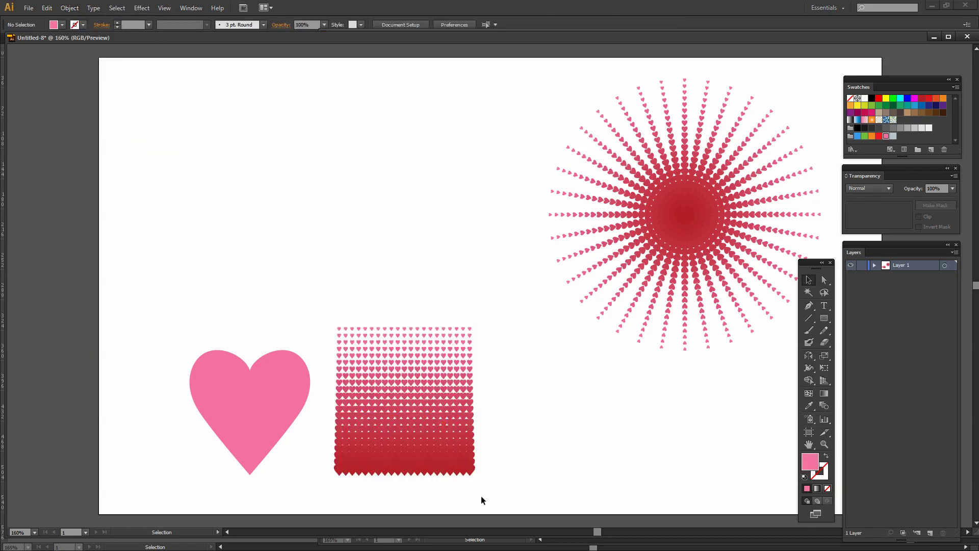
Marquee-select the whole expanded heart grid and copy it
drag(490, 484, 328, 278)
click(47, 8)
click(58, 59)
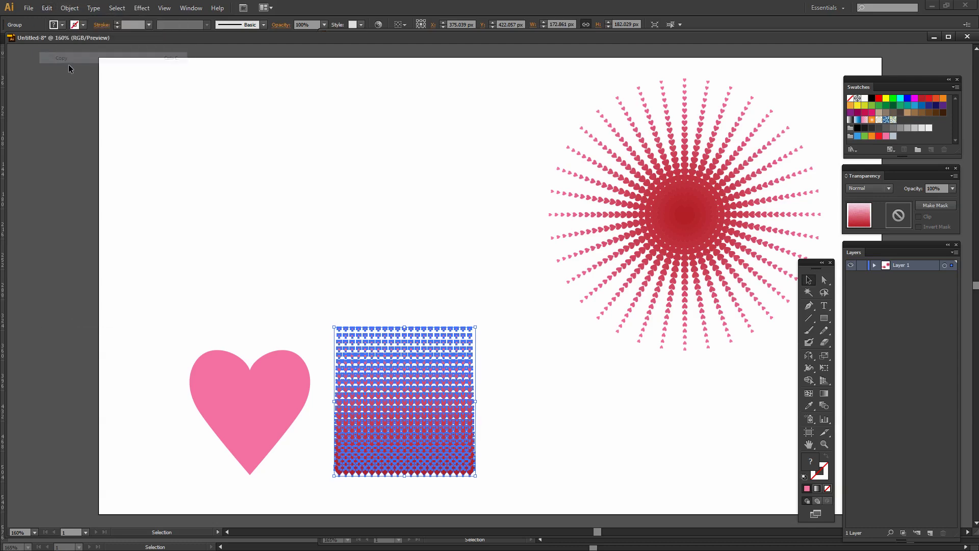
Move the heart grid to the lower right and raise the pink heart higher
click(539, 455)
drag(431, 448, 740, 489)
click(461, 345)
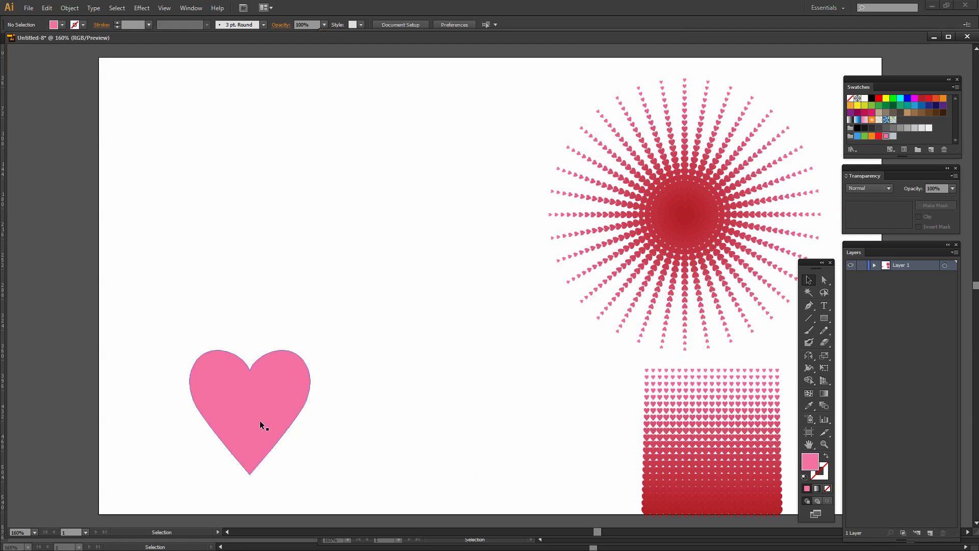
drag(262, 424, 255, 289)
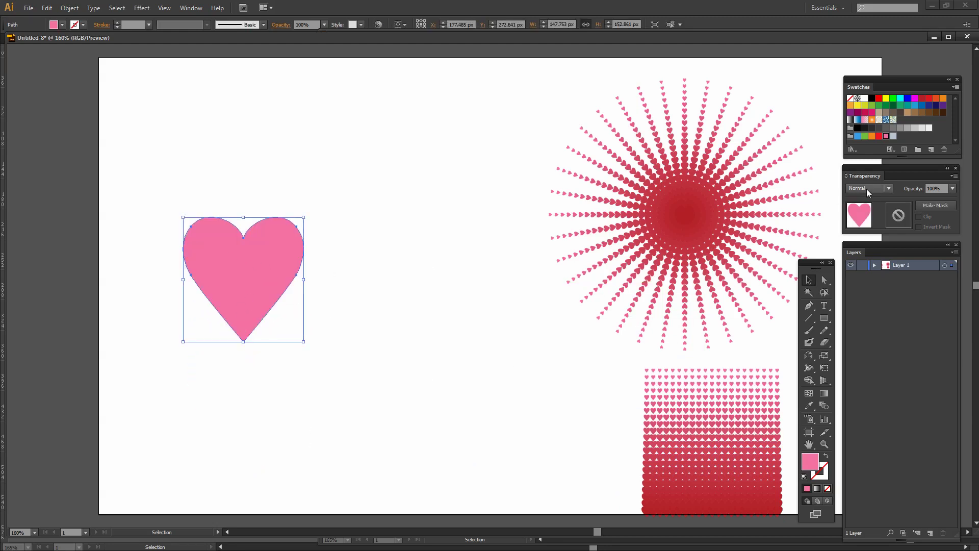
Give the pink heart an opacity mask with Clip checked, then select the mask to paste the grid
click(185, 8)
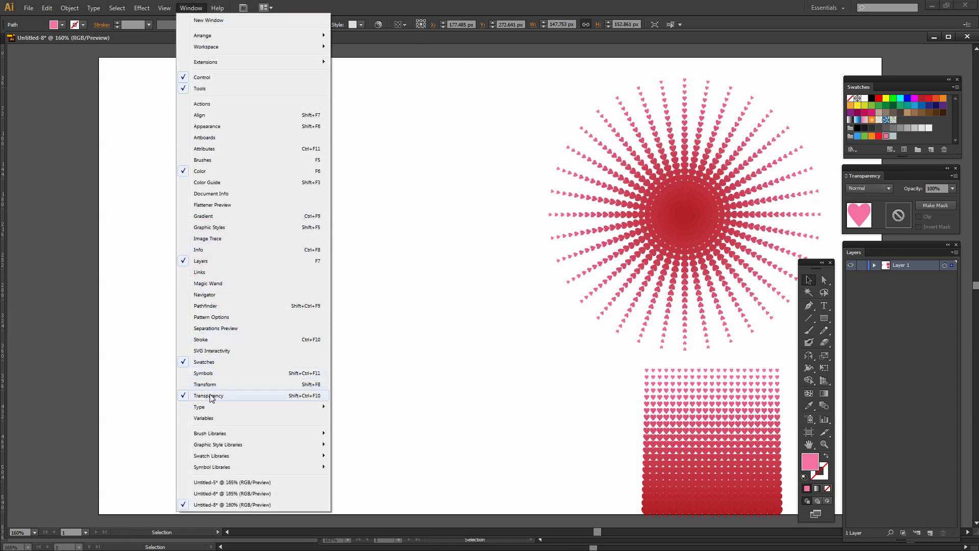
click(898, 217)
click(934, 203)
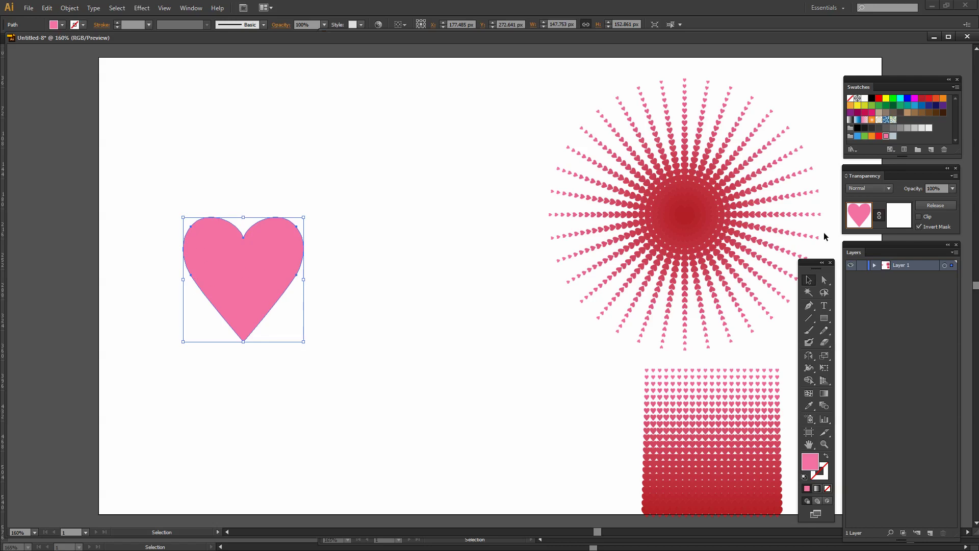
click(919, 218)
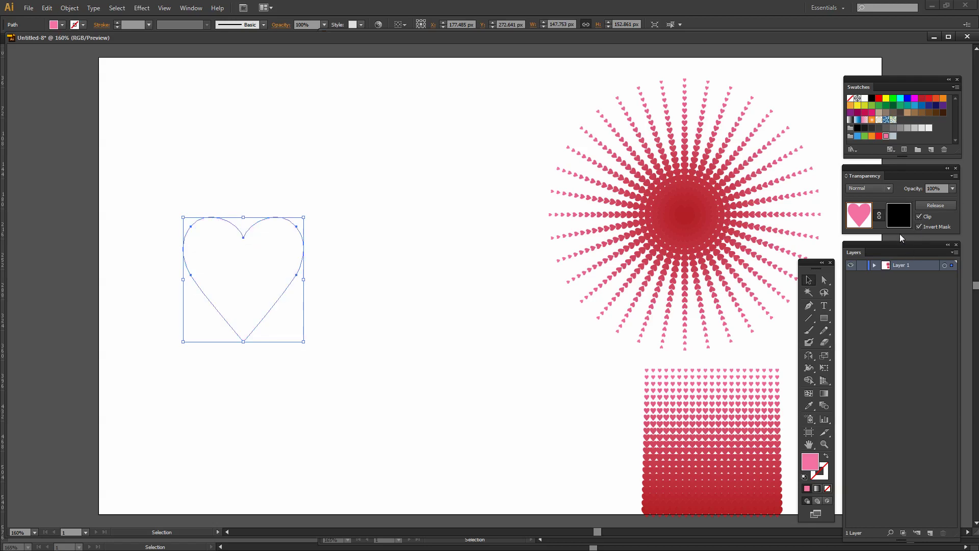
click(898, 219)
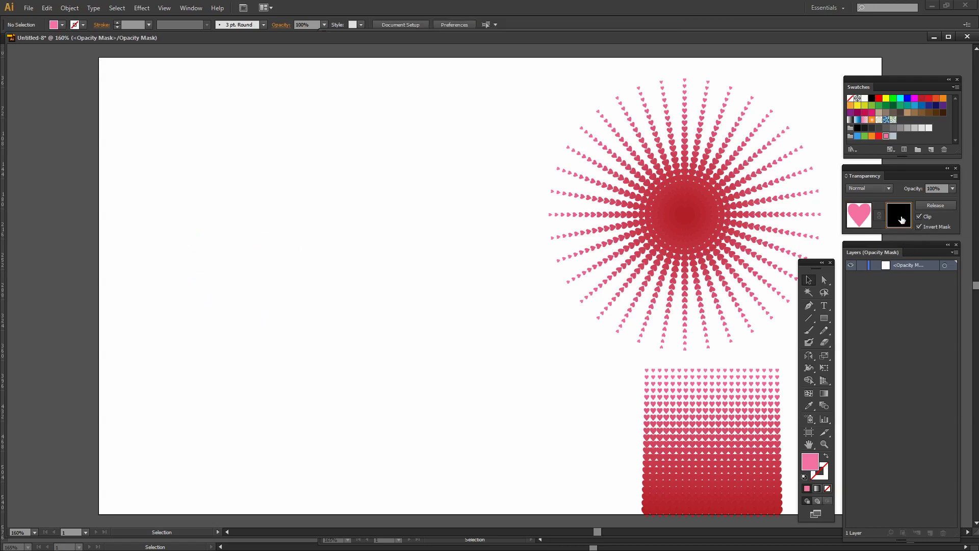
click(46, 8)
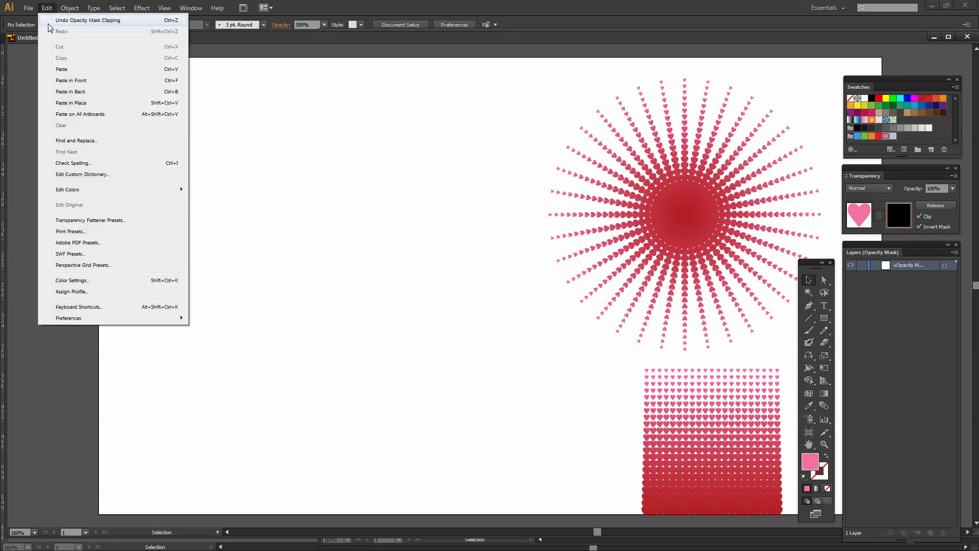
Paste the heart grid into the mask over the pink heart, then exit mask editing
click(57, 65)
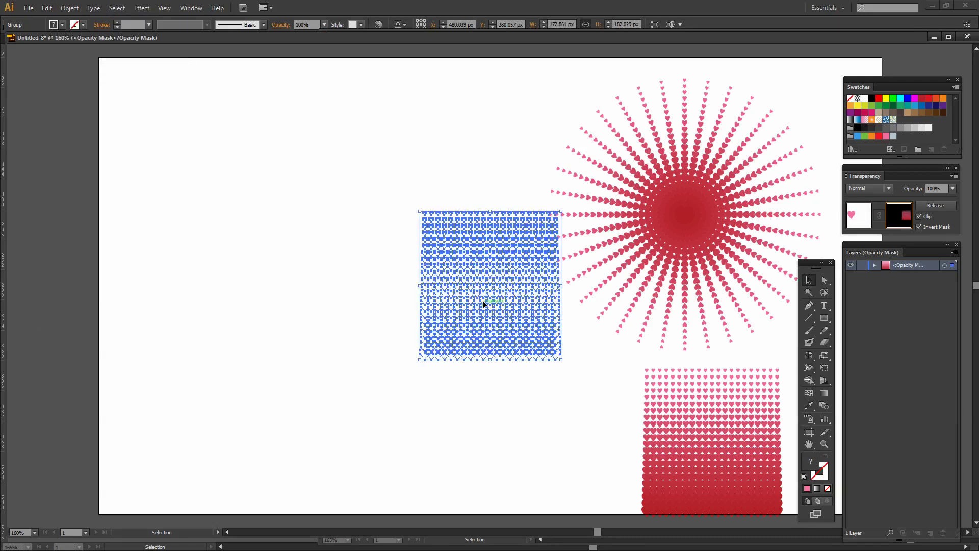
drag(481, 300, 294, 317)
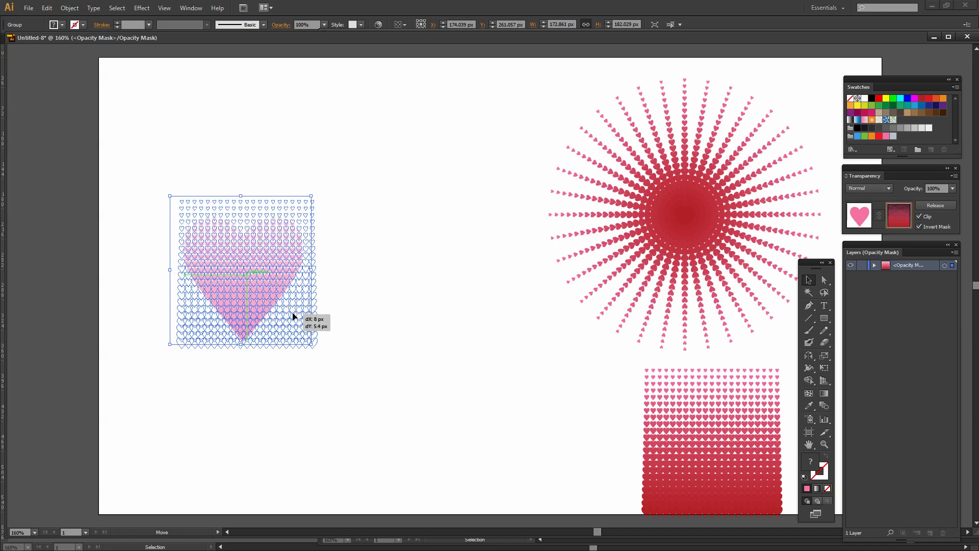
drag(294, 316, 294, 317)
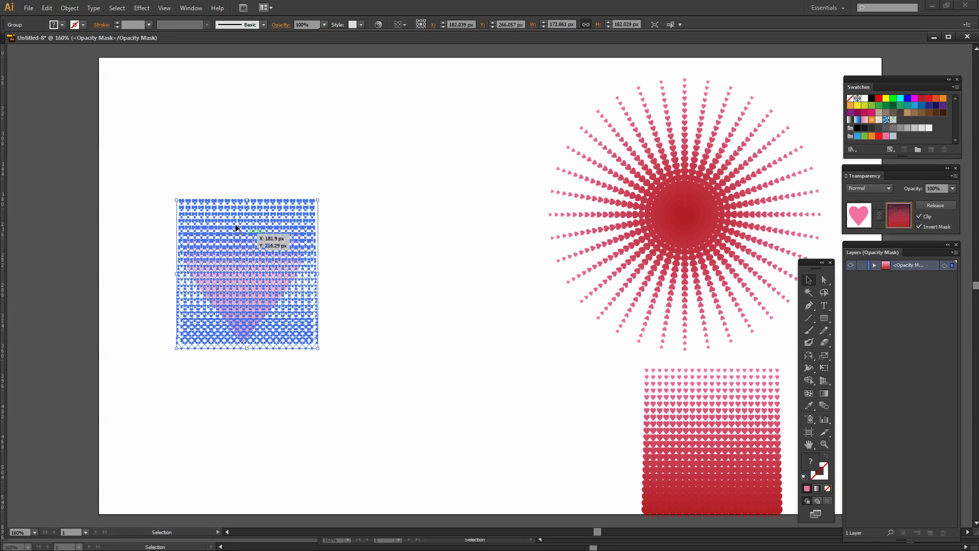
click(861, 218)
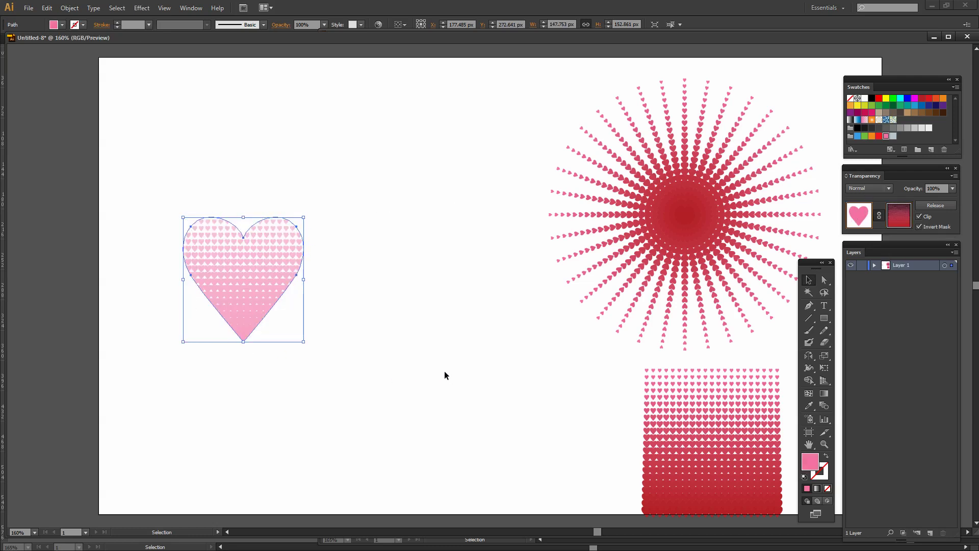
click(339, 421)
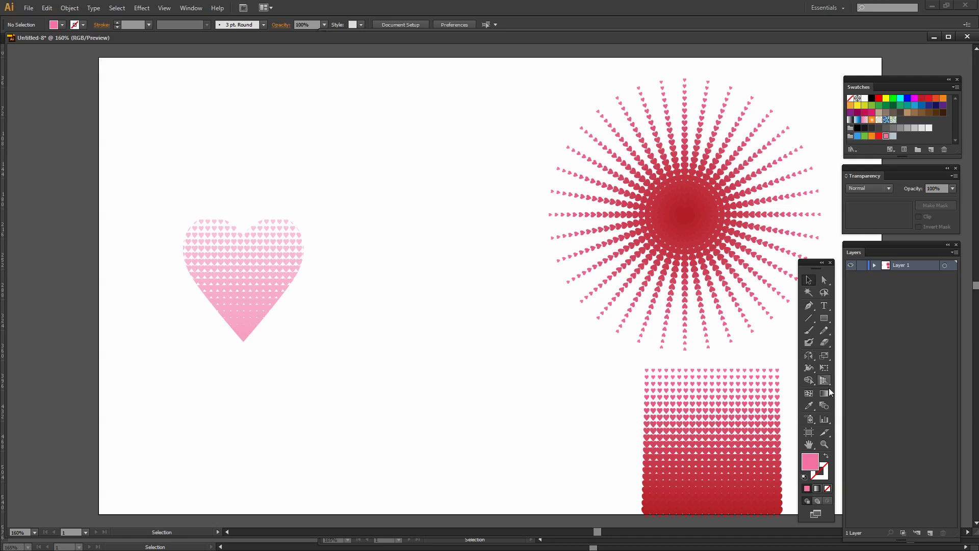
Draw a red square around the heart and send it to the back
click(824, 318)
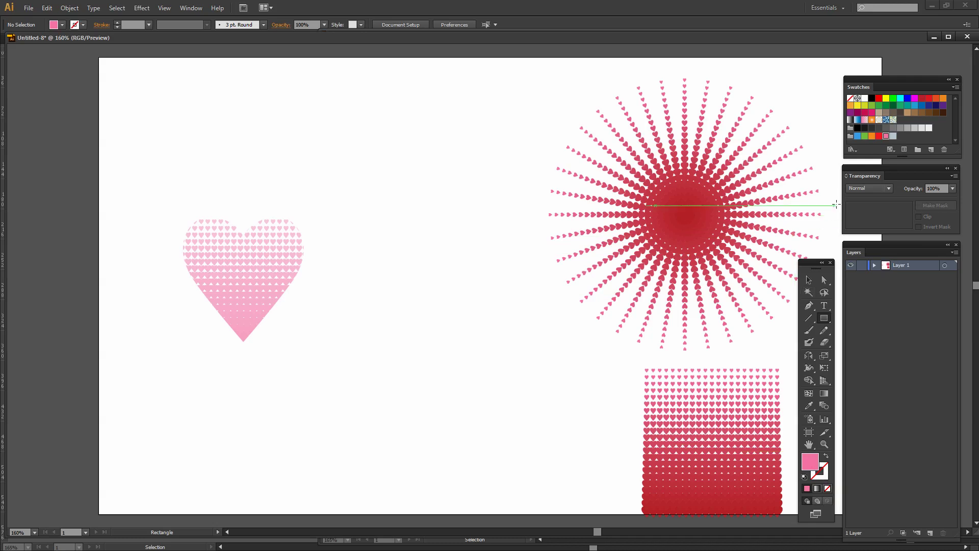
click(878, 136)
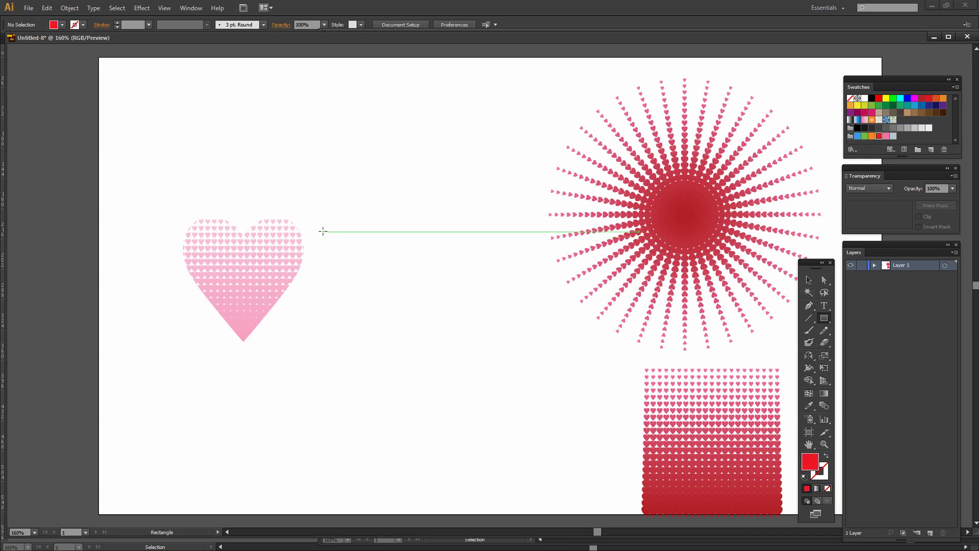
drag(143, 191, 315, 353)
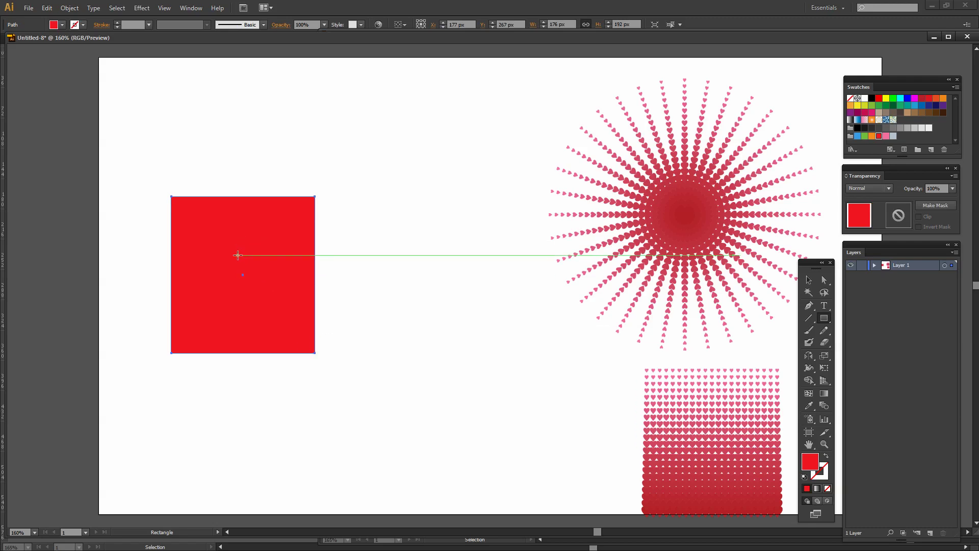
click(69, 9)
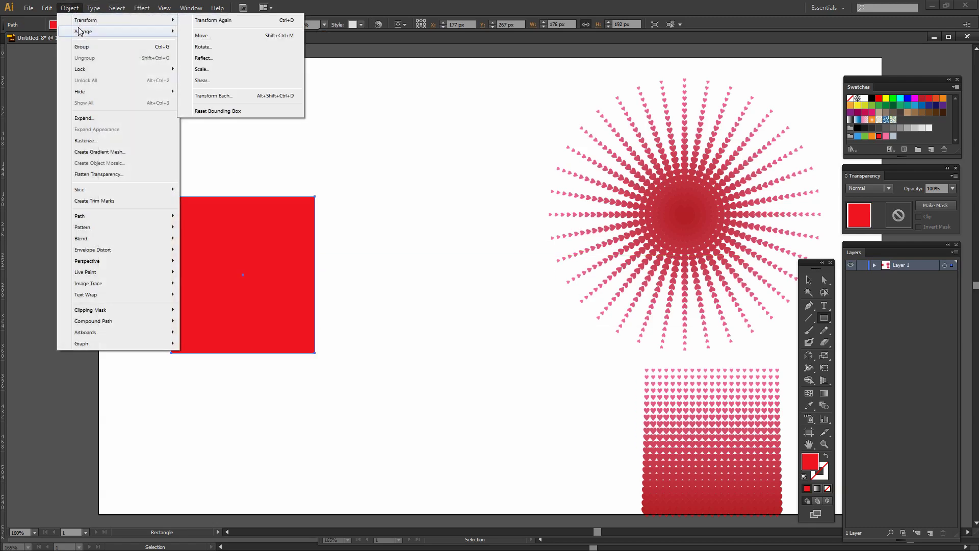
mouse_move(86, 32)
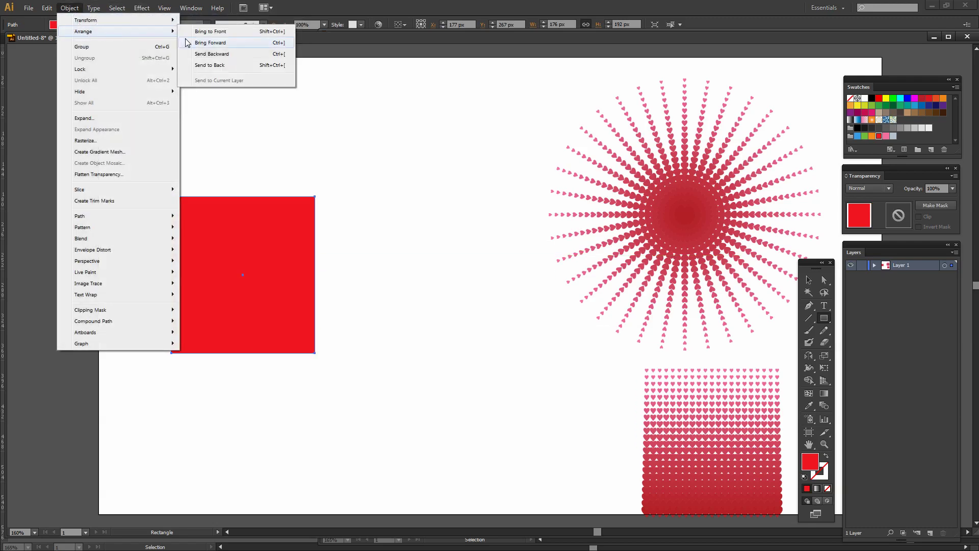
click(207, 65)
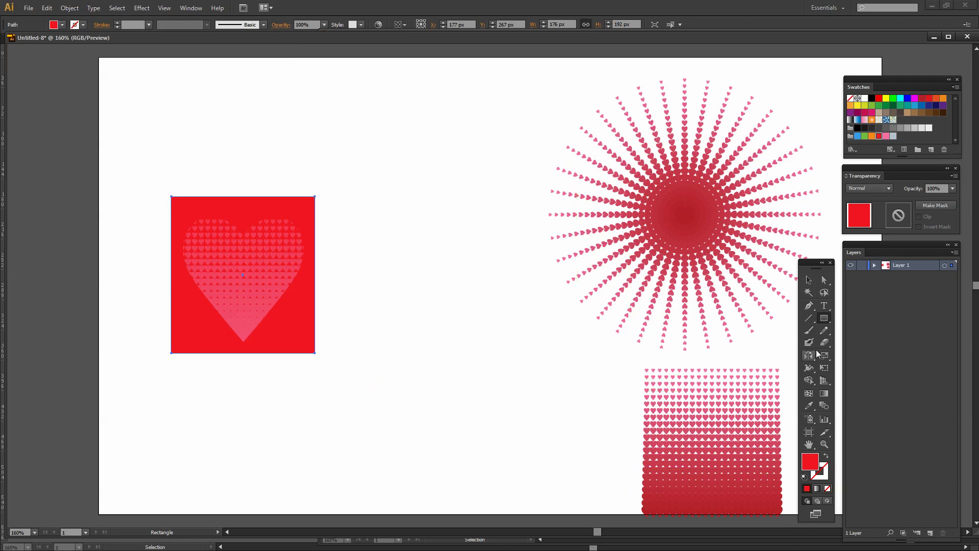
click(808, 279)
shift+click(256, 303)
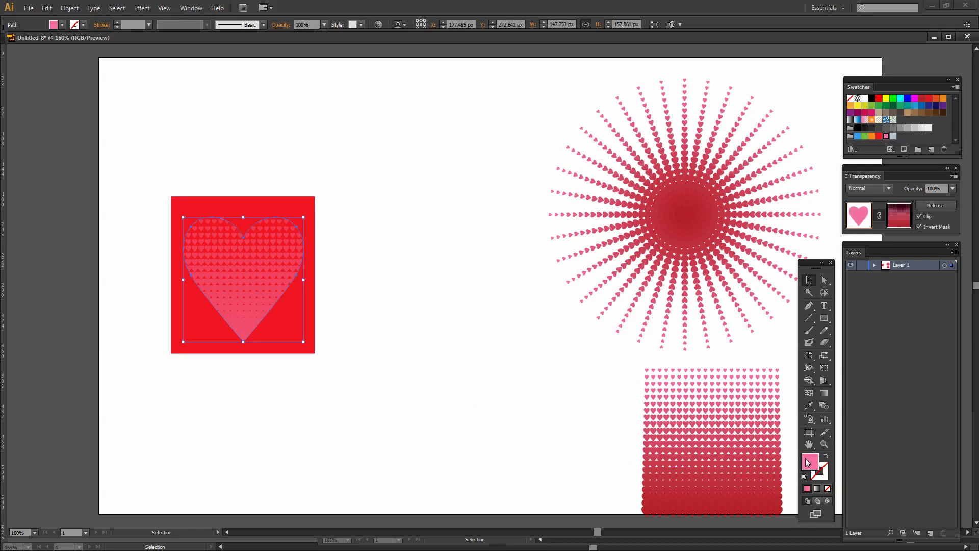
Fill the masked heart with black
click(872, 98)
click(313, 426)
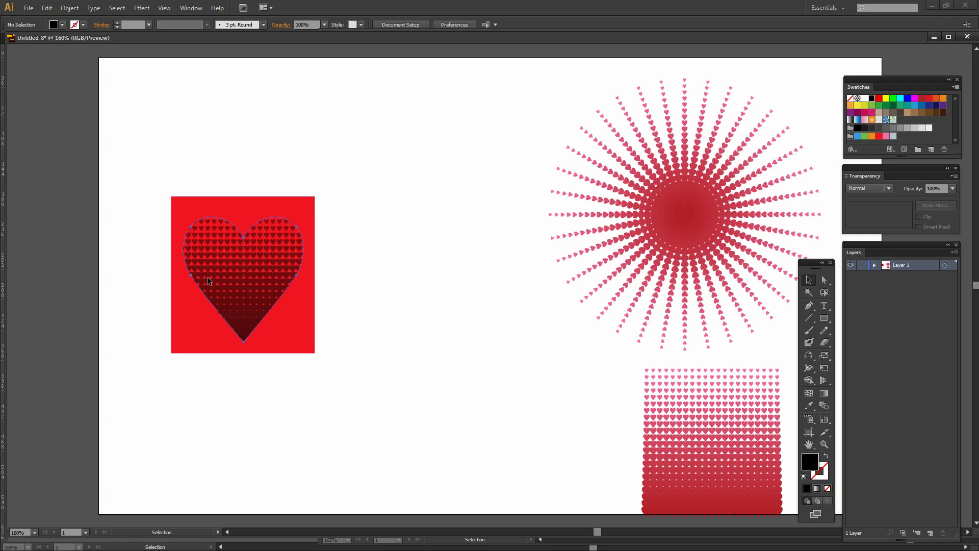
click(216, 259)
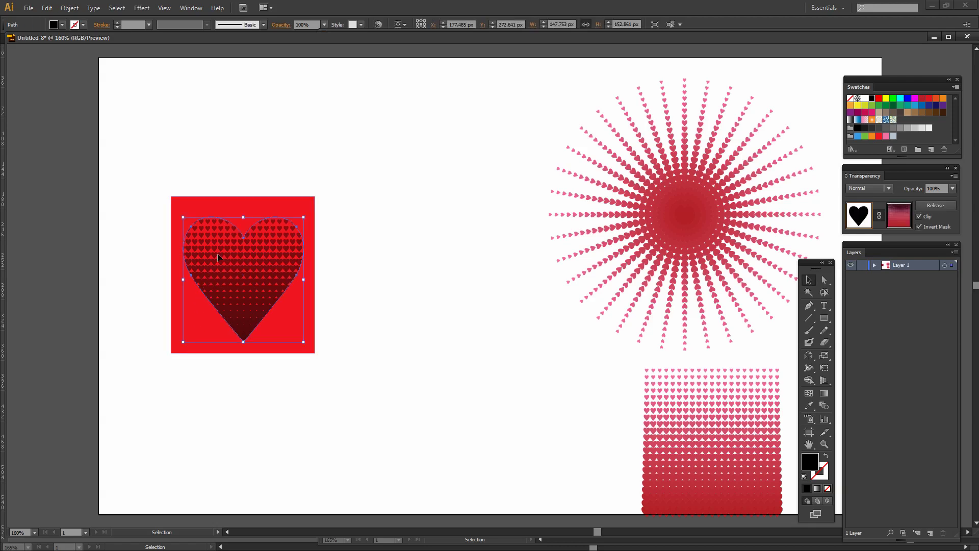
Nudge the heart-grid opacity mask up 2 px inside the heart
click(896, 216)
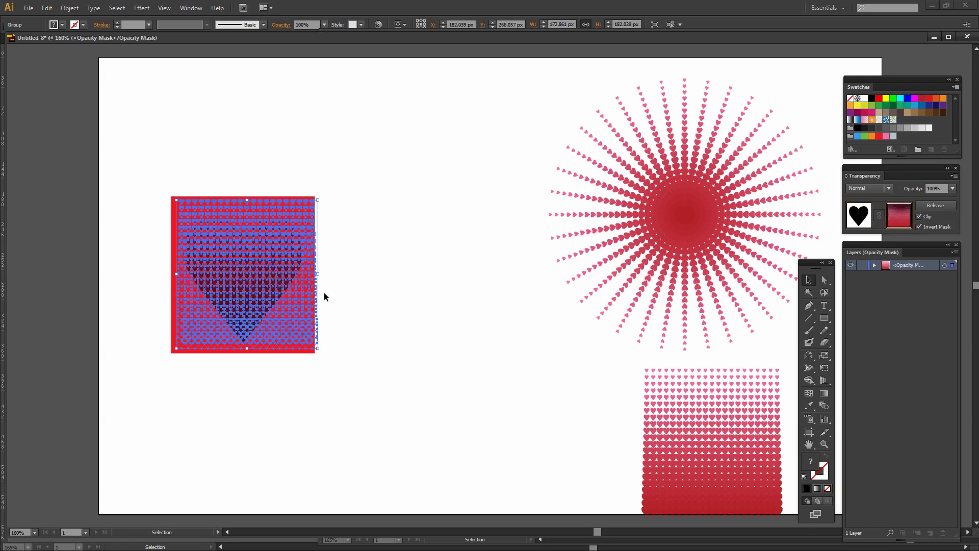
key(Up)
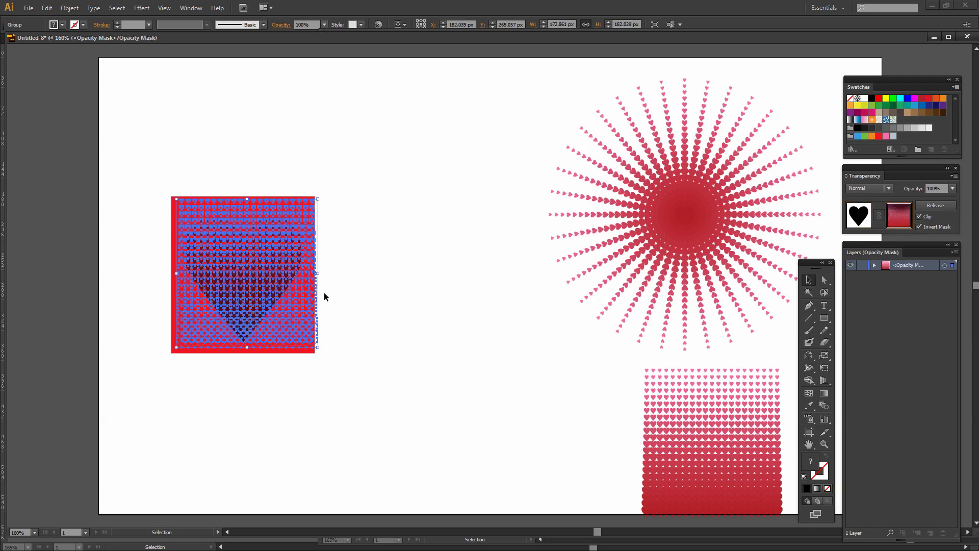
key(Up)
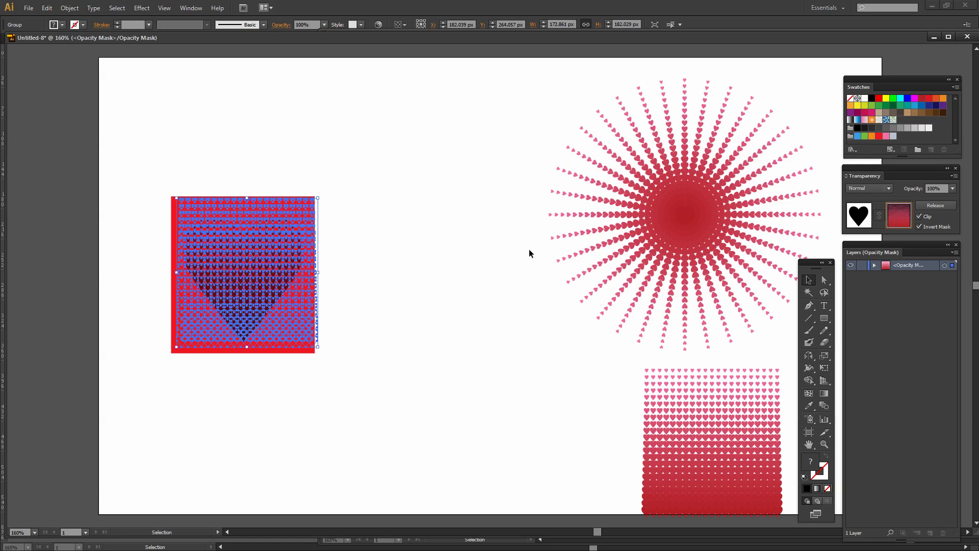
click(859, 215)
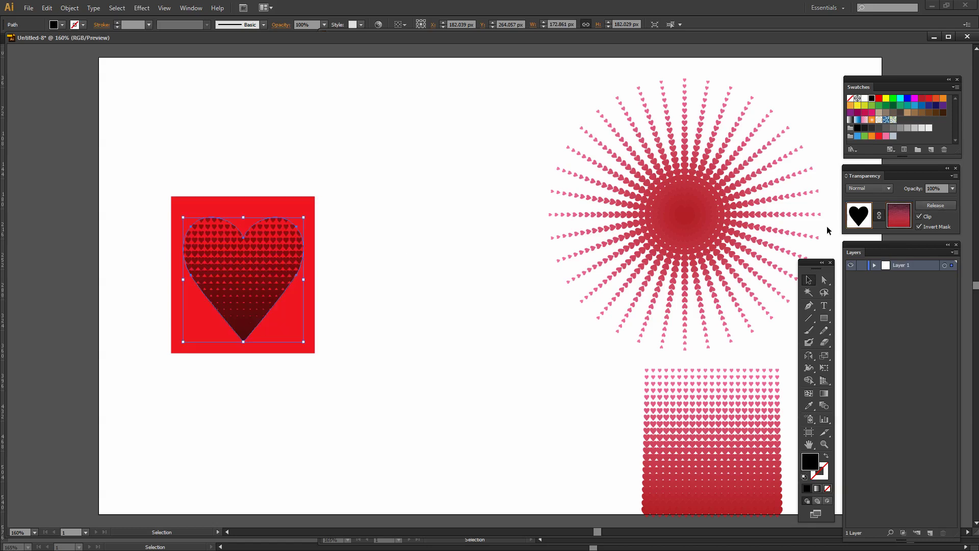
Move the heart sunburst left toward centre and raise the heart grid higher
click(368, 386)
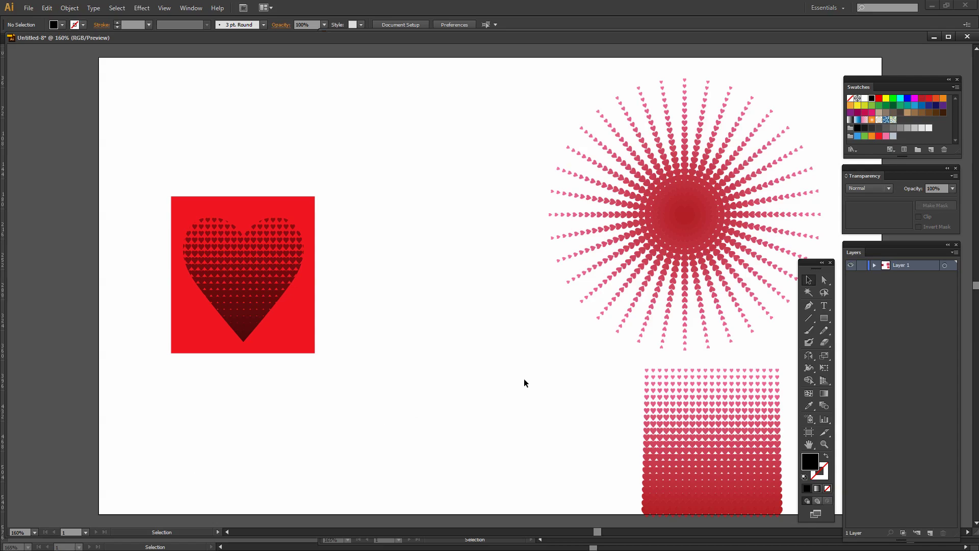
drag(645, 249, 467, 245)
drag(739, 422, 741, 343)
click(448, 426)
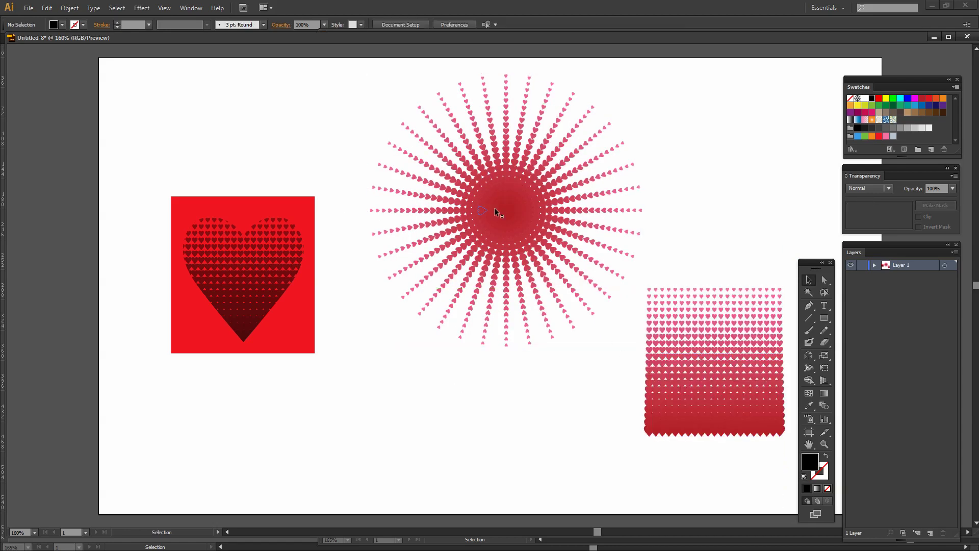